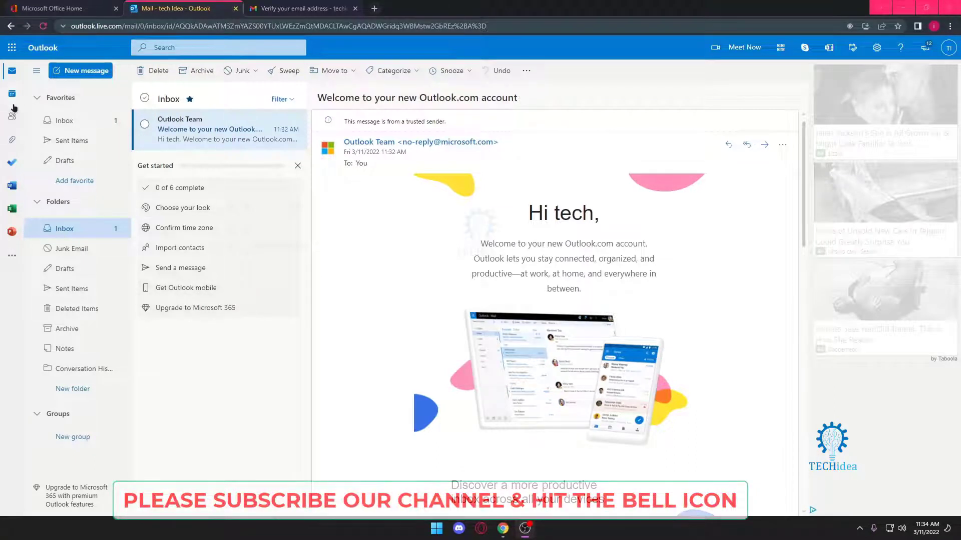
Leave the calendar month view for the inbox and open Language and time settings
{"action": "left_click", "coordinate": [13, 96]}
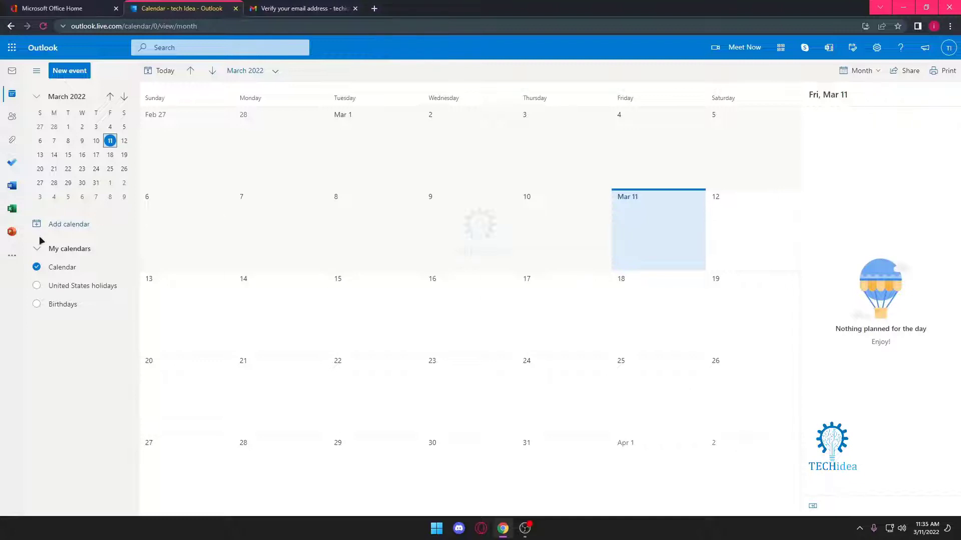
{"action": "left_click", "coordinate": [12, 70]}
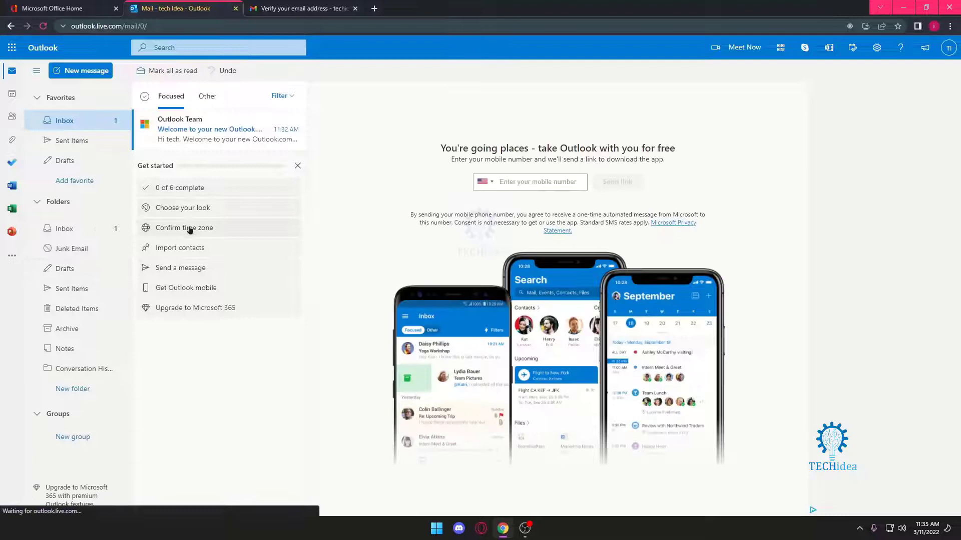
{"action": "left_click", "coordinate": [188, 228]}
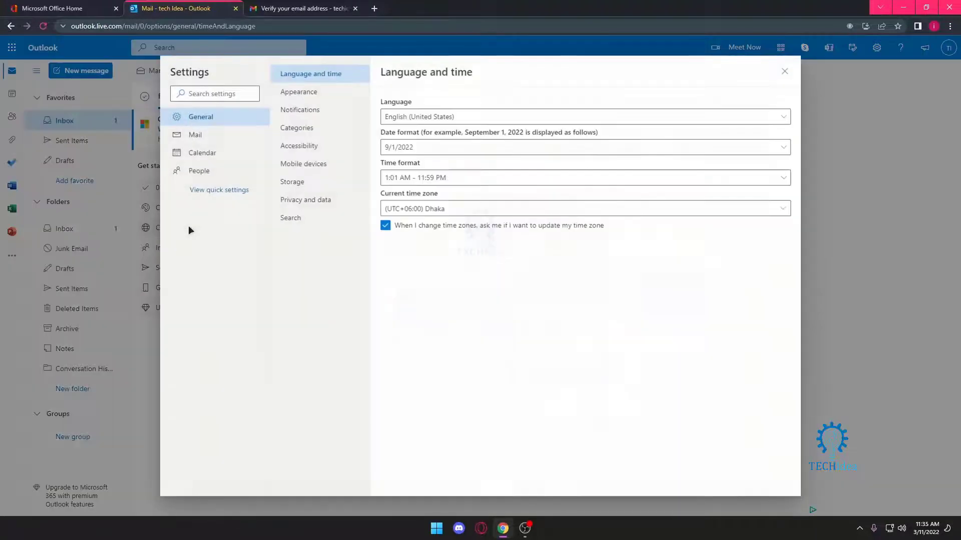
Choose English (New Zealand) from the Language list, so dates read 1/09/2022
{"action": "left_click", "coordinate": [443, 120]}
{"action": "scroll", "coordinate": [117, 287], "scroll_direction": "up", "scroll_amount": 20}
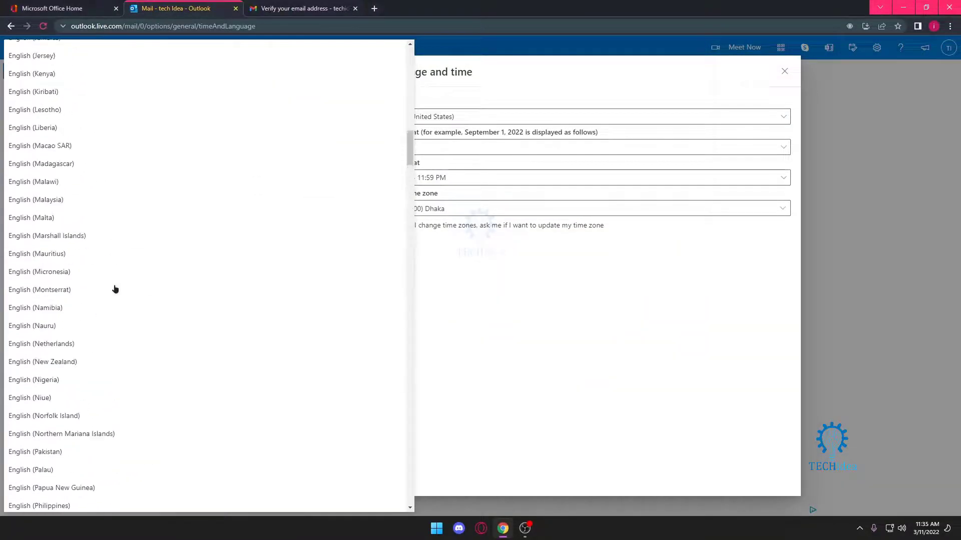
{"action": "scroll", "coordinate": [115, 289], "scroll_direction": "up", "scroll_amount": 6}
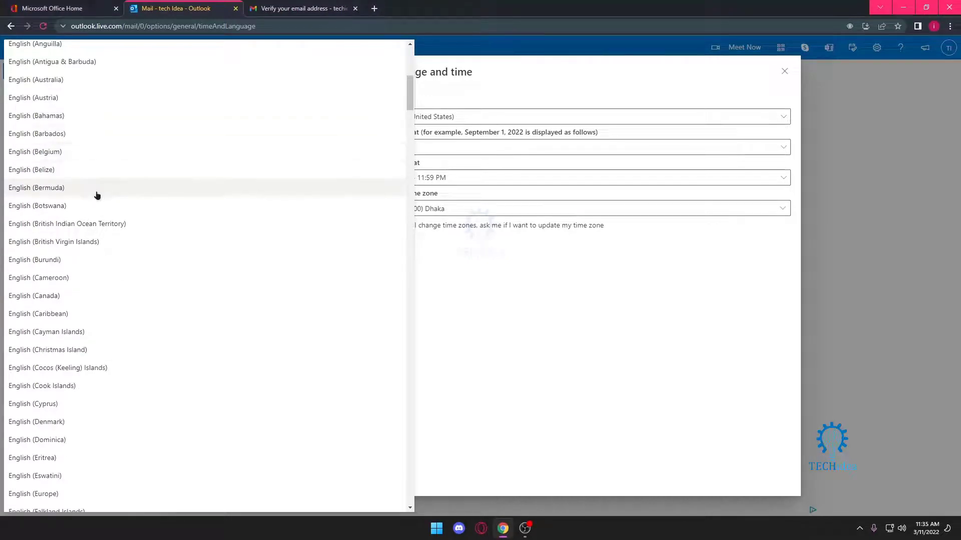
{"action": "scroll", "coordinate": [98, 248], "scroll_direction": "up", "scroll_amount": 3}
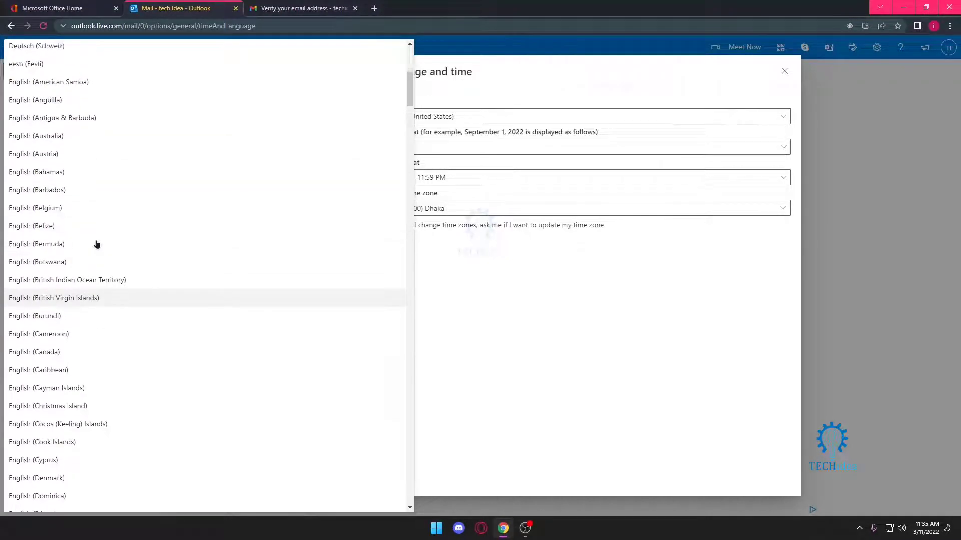
{"action": "scroll", "coordinate": [96, 245], "scroll_direction": "up", "scroll_amount": 5}
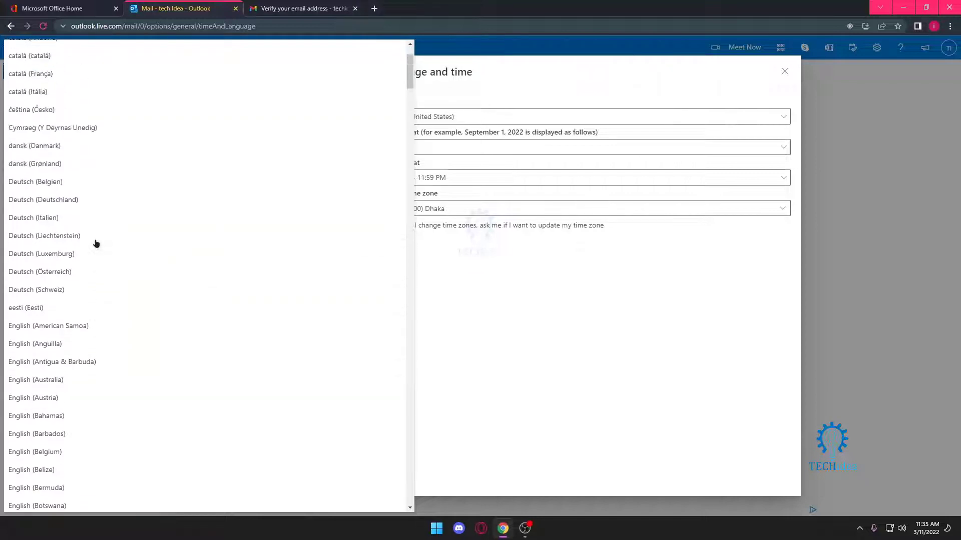
{"action": "scroll", "coordinate": [95, 243], "scroll_direction": "down", "scroll_amount": 8}
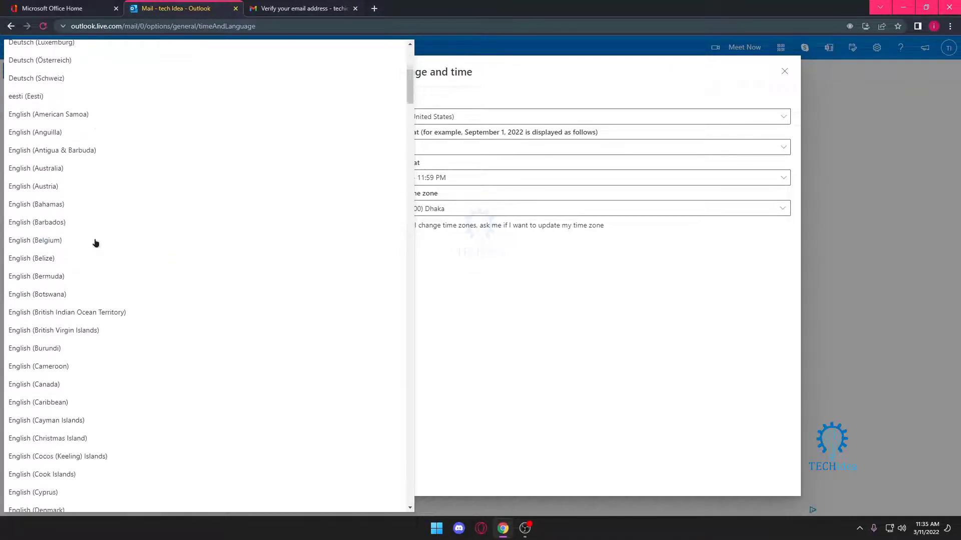
{"action": "scroll", "coordinate": [96, 243], "scroll_direction": "down", "scroll_amount": 10}
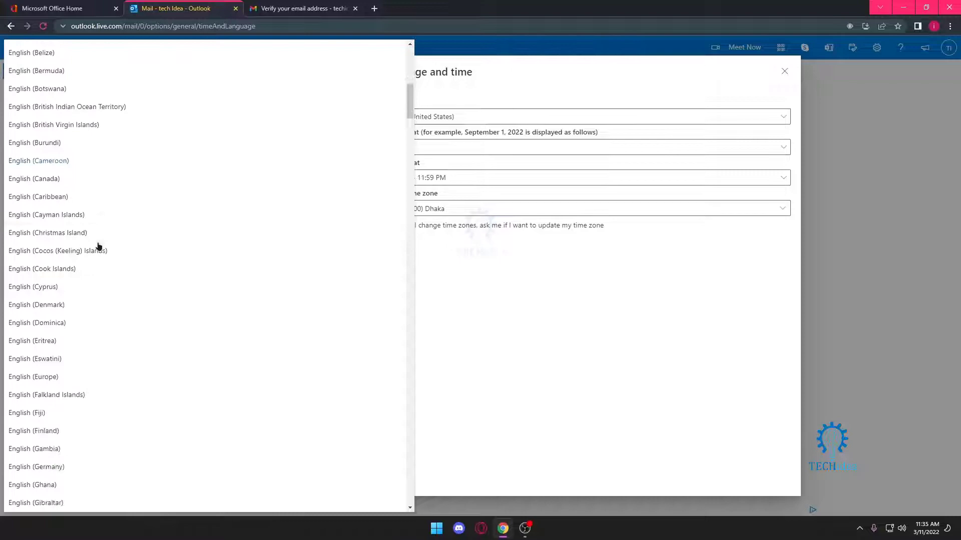
{"action": "scroll", "coordinate": [99, 246], "scroll_direction": "down", "scroll_amount": 20}
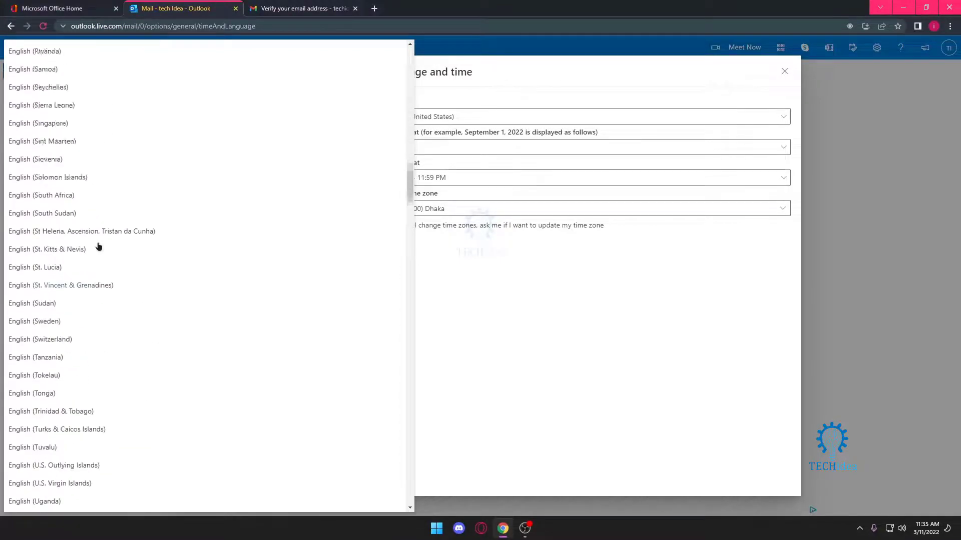
{"action": "scroll", "coordinate": [101, 245], "scroll_direction": "down", "scroll_amount": 16}
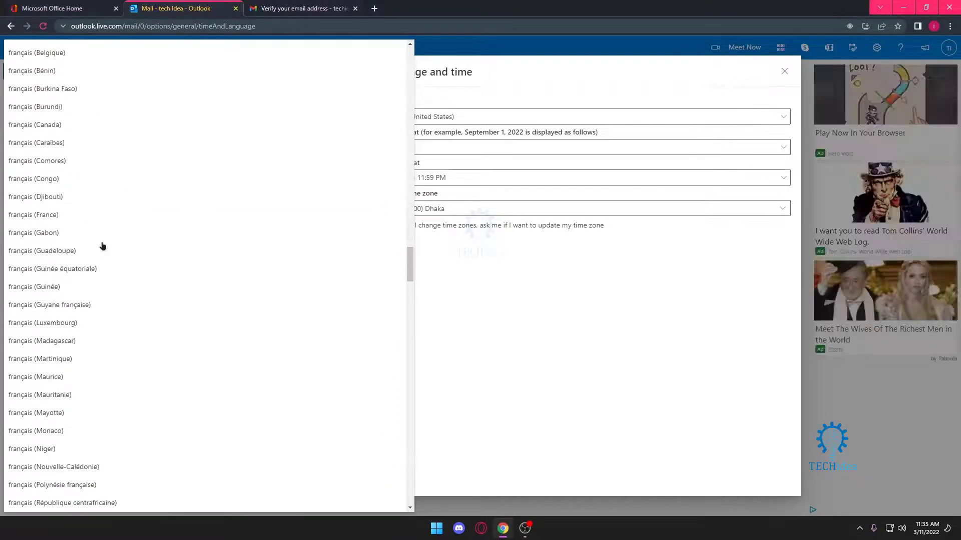
{"action": "scroll", "coordinate": [103, 245], "scroll_direction": "down", "scroll_amount": 20}
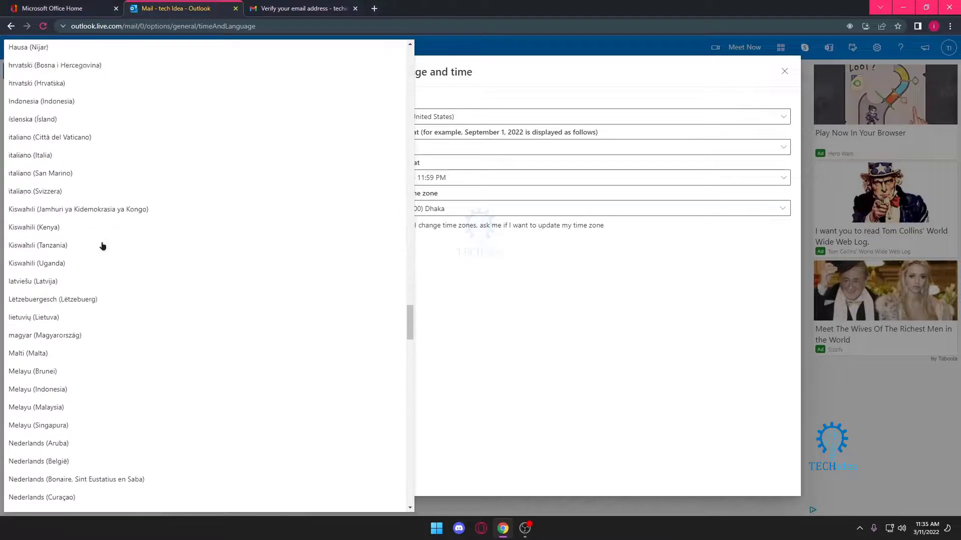
{"action": "scroll", "coordinate": [103, 248], "scroll_direction": "down", "scroll_amount": 20}
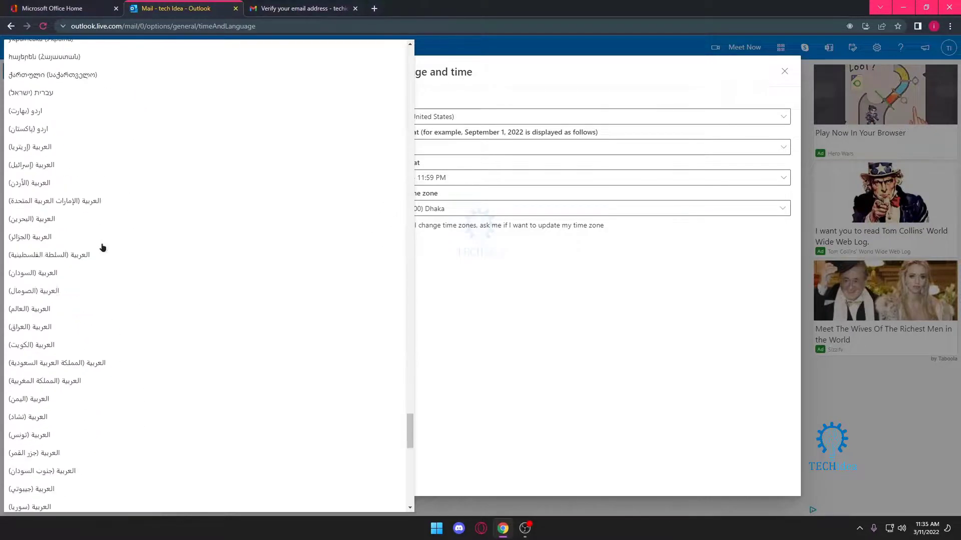
{"action": "scroll", "coordinate": [135, 360], "scroll_direction": "up", "scroll_amount": 20}
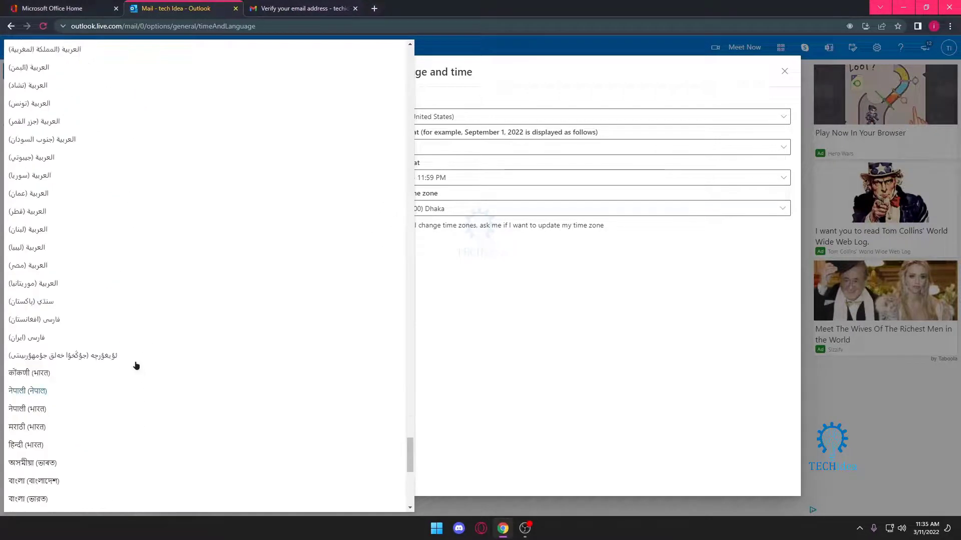
{"action": "scroll", "coordinate": [139, 356], "scroll_direction": "up", "scroll_amount": 8}
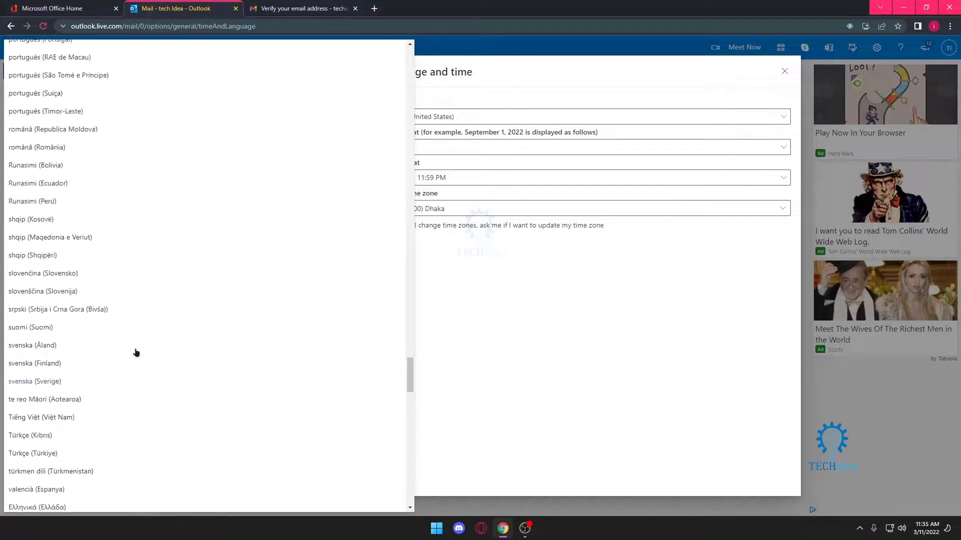
{"action": "scroll", "coordinate": [130, 348], "scroll_direction": "up", "scroll_amount": 8}
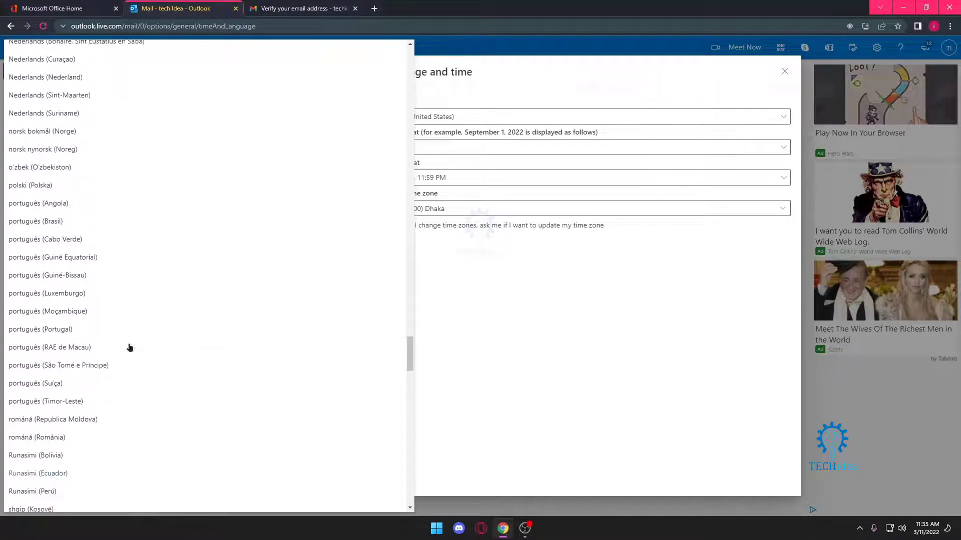
{"action": "scroll", "coordinate": [130, 348], "scroll_direction": "up", "scroll_amount": 10}
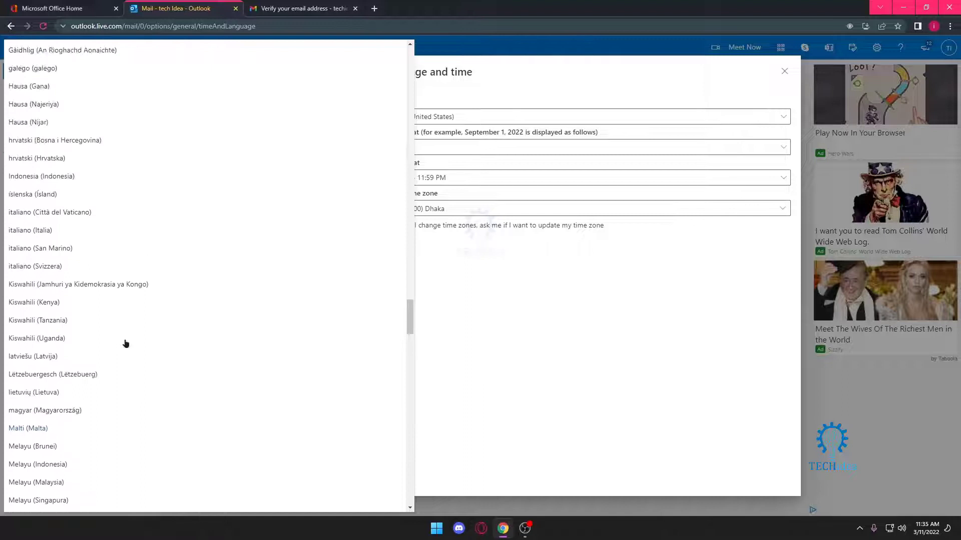
{"action": "scroll", "coordinate": [123, 341], "scroll_direction": "up", "scroll_amount": 9}
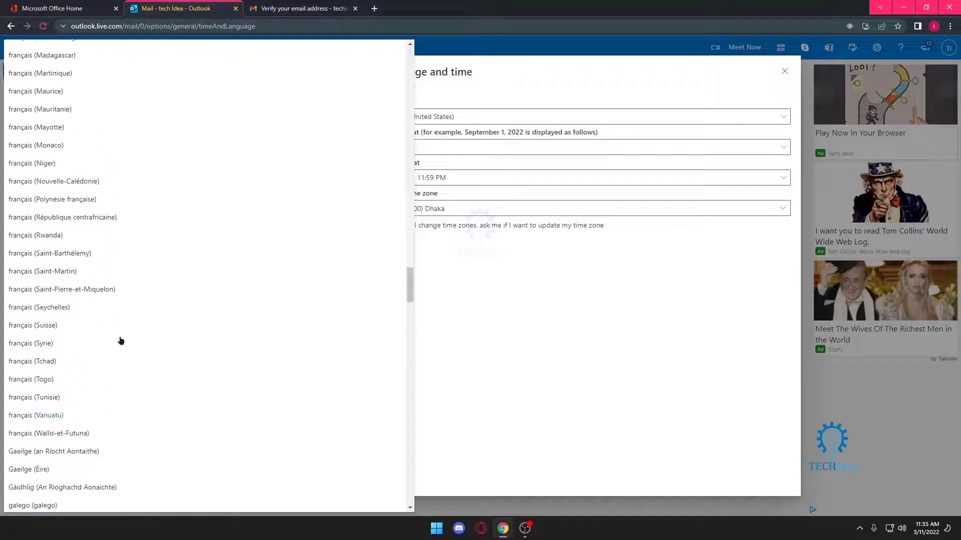
{"action": "scroll", "coordinate": [120, 341], "scroll_direction": "up", "scroll_amount": 5}
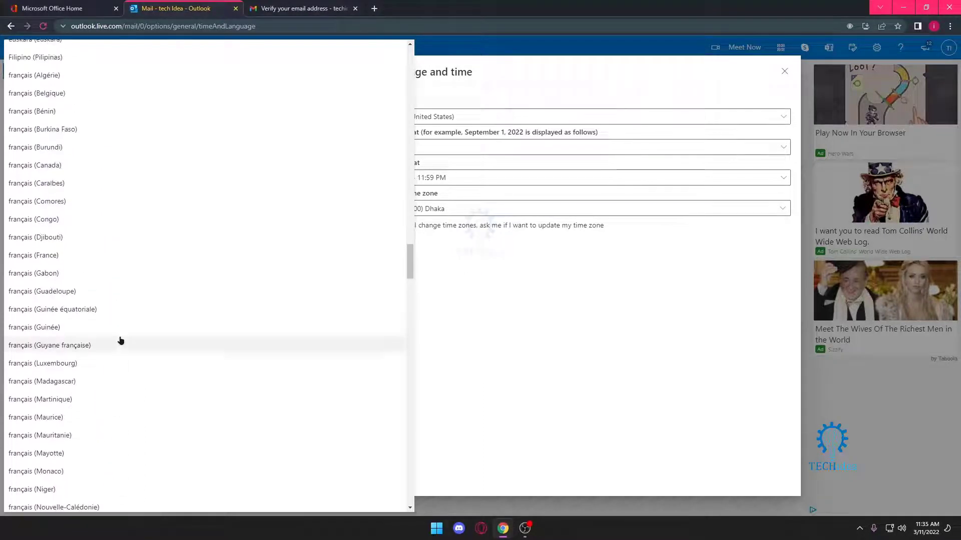
{"action": "scroll", "coordinate": [121, 341], "scroll_direction": "up", "scroll_amount": 5}
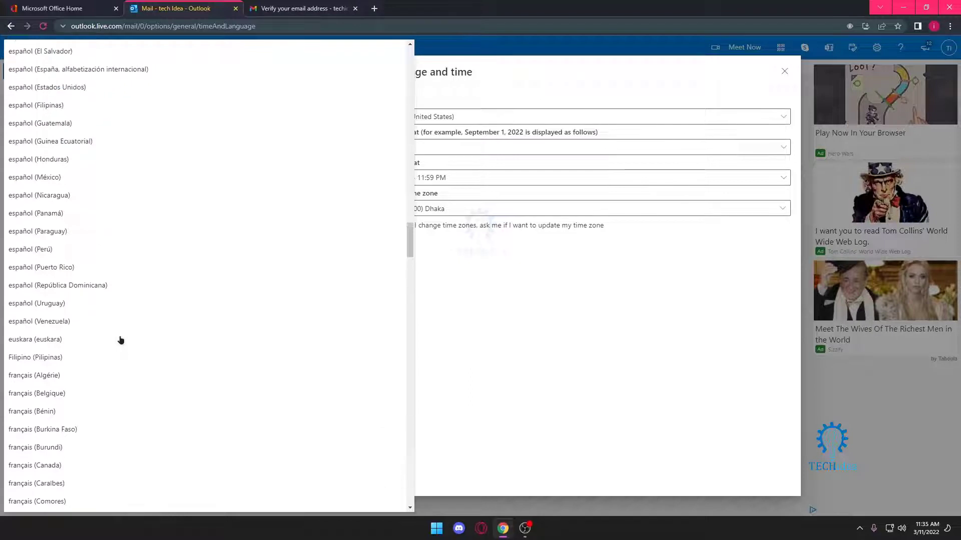
{"action": "scroll", "coordinate": [120, 340], "scroll_direction": "up", "scroll_amount": 6}
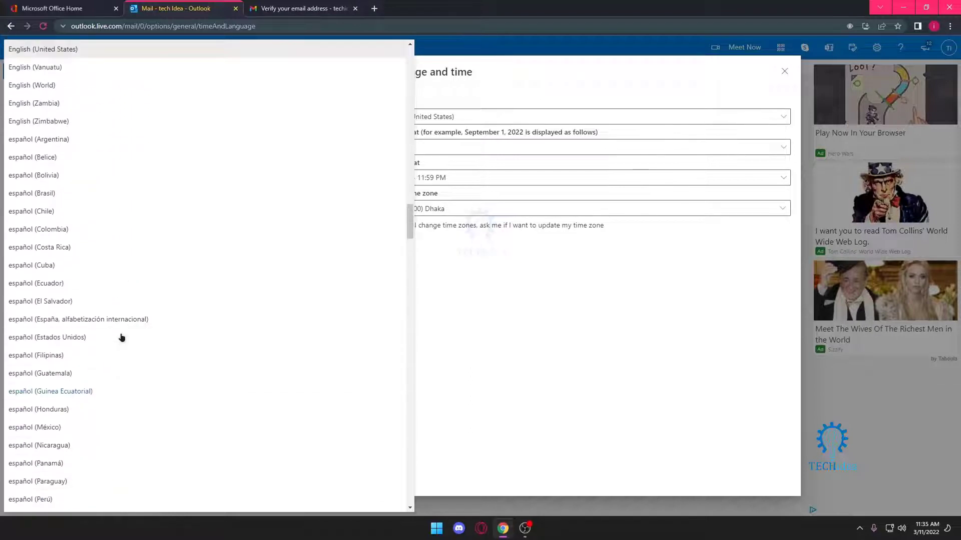
{"action": "scroll", "coordinate": [123, 338], "scroll_direction": "up", "scroll_amount": 1}
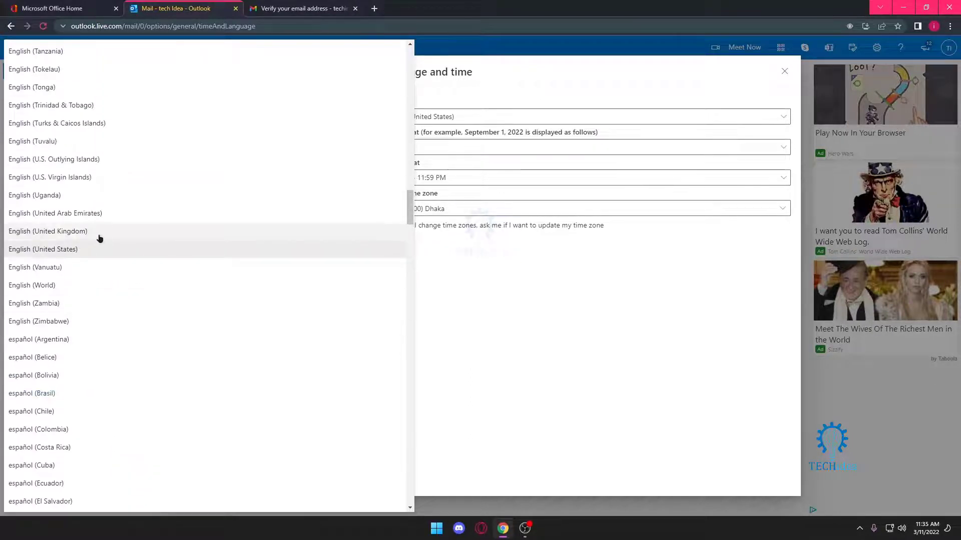
{"action": "scroll", "coordinate": [99, 239], "scroll_direction": "up", "scroll_amount": 6}
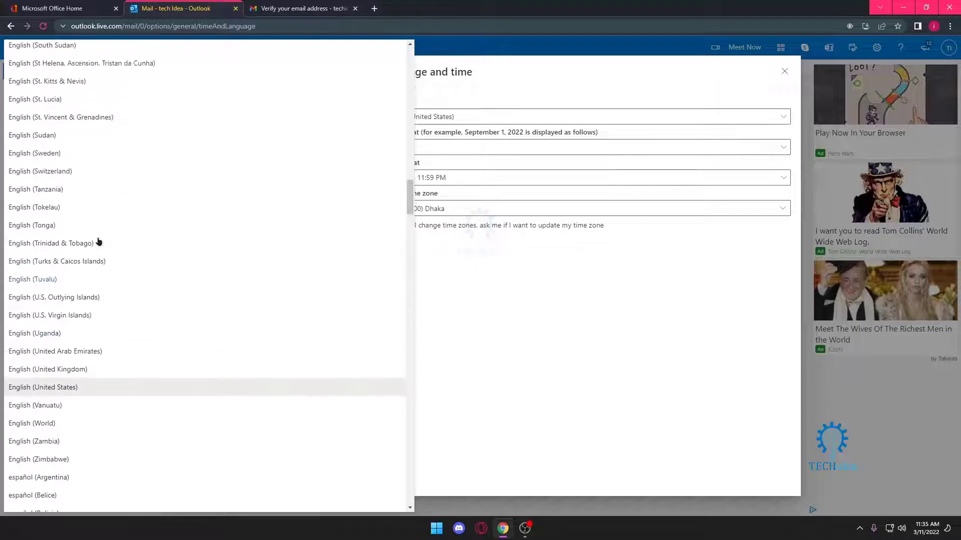
{"action": "scroll", "coordinate": [95, 247], "scroll_direction": "up", "scroll_amount": 5}
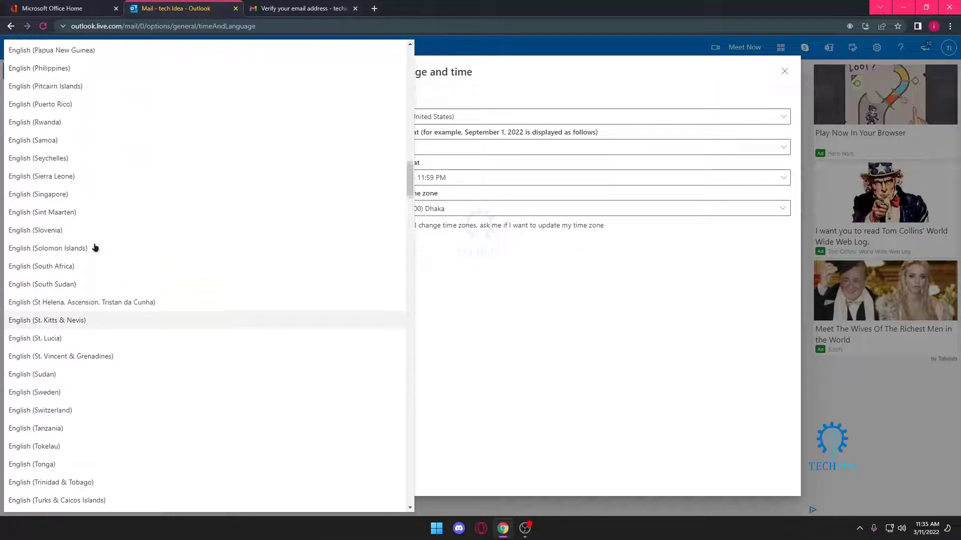
{"action": "scroll", "coordinate": [95, 247], "scroll_direction": "up", "scroll_amount": 4}
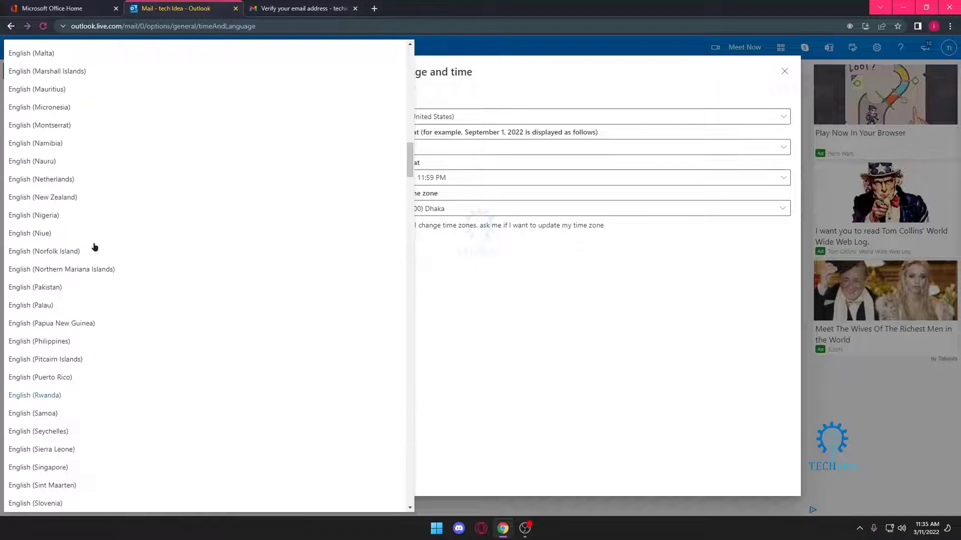
{"action": "left_click", "coordinate": [88, 246]}
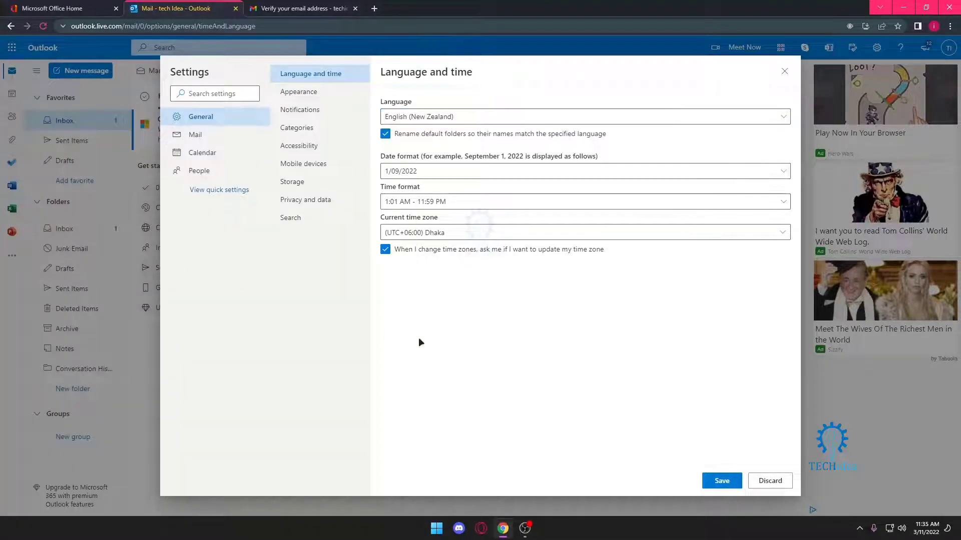
Keep the 1/09/2022 date format and switch time format to 24-hour (01:01 - 23:59)
{"action": "left_click", "coordinate": [589, 173]}
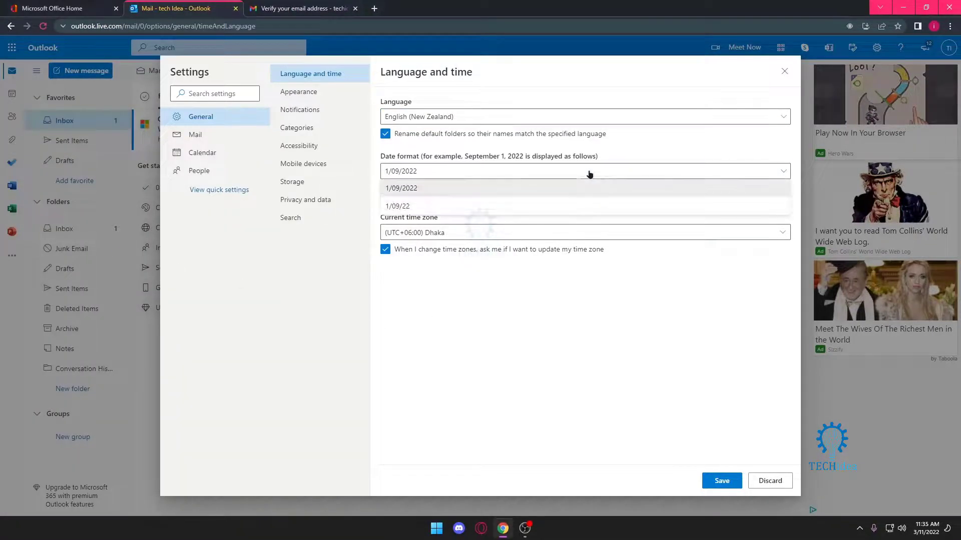
{"action": "left_click", "coordinate": [447, 187]}
{"action": "left_click", "coordinate": [484, 204]}
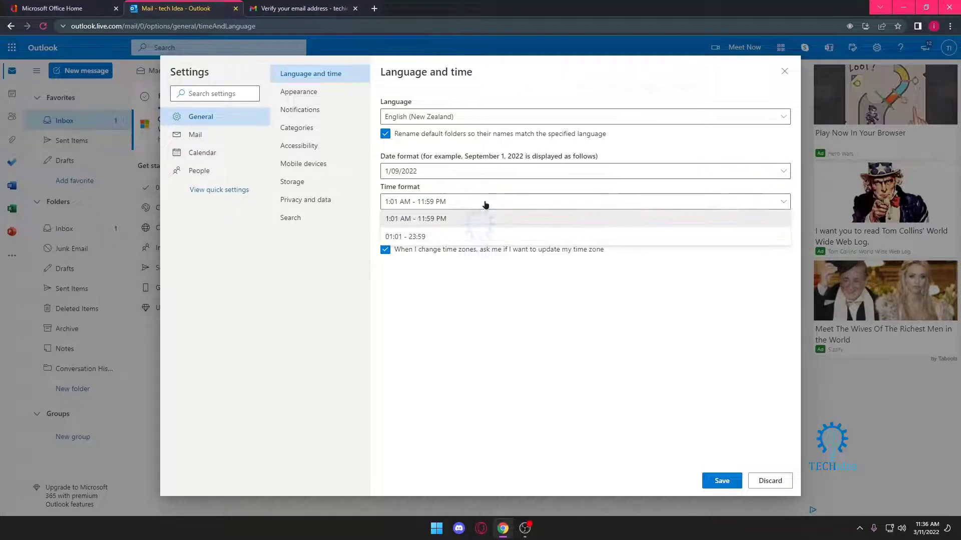
{"action": "left_click", "coordinate": [481, 234]}
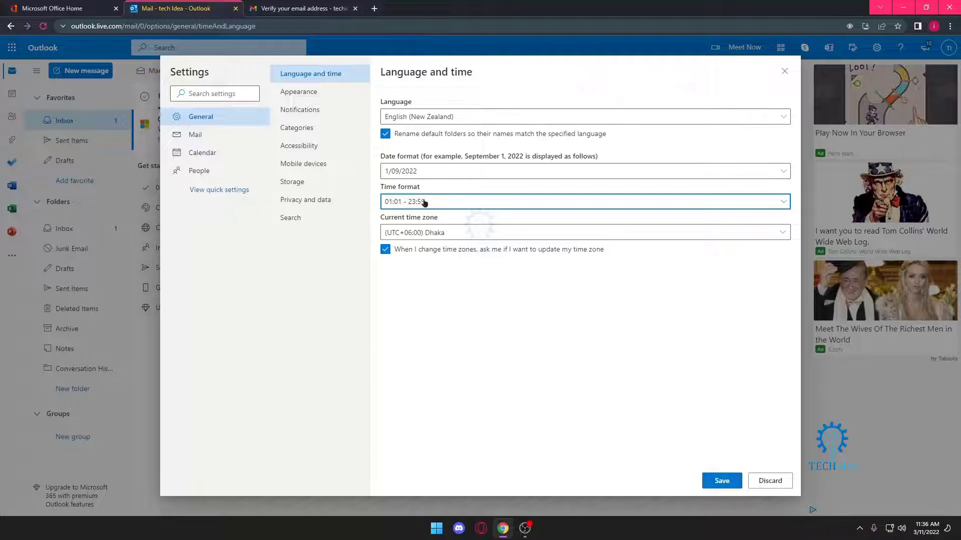
{"action": "left_click", "coordinate": [313, 92]}
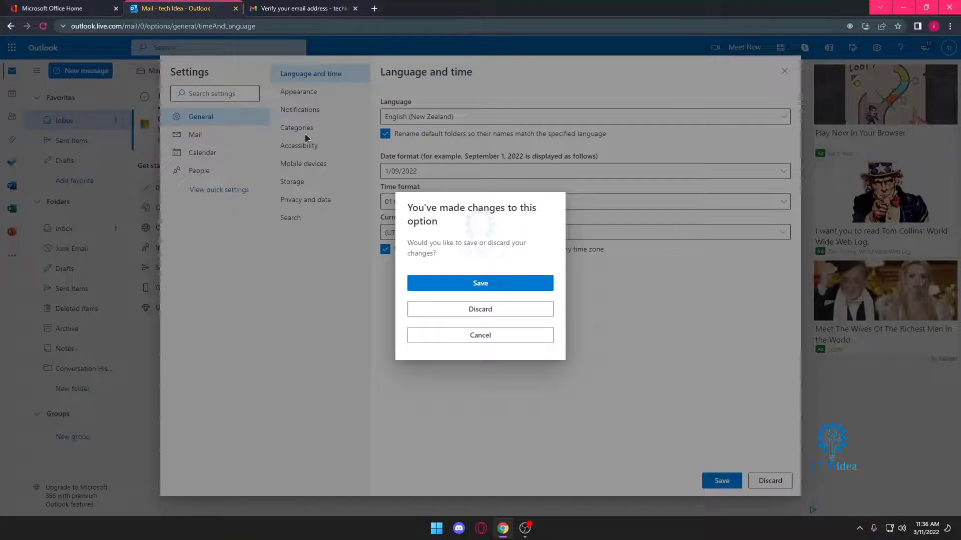
Discard the pending prompt and save the black theme
{"action": "left_click", "coordinate": [489, 306]}
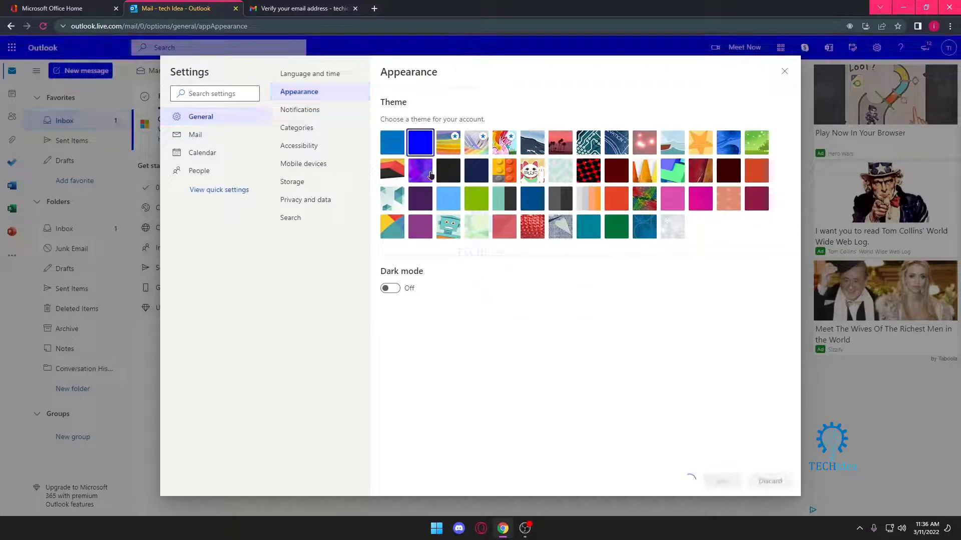
{"action": "left_click", "coordinate": [475, 172]}
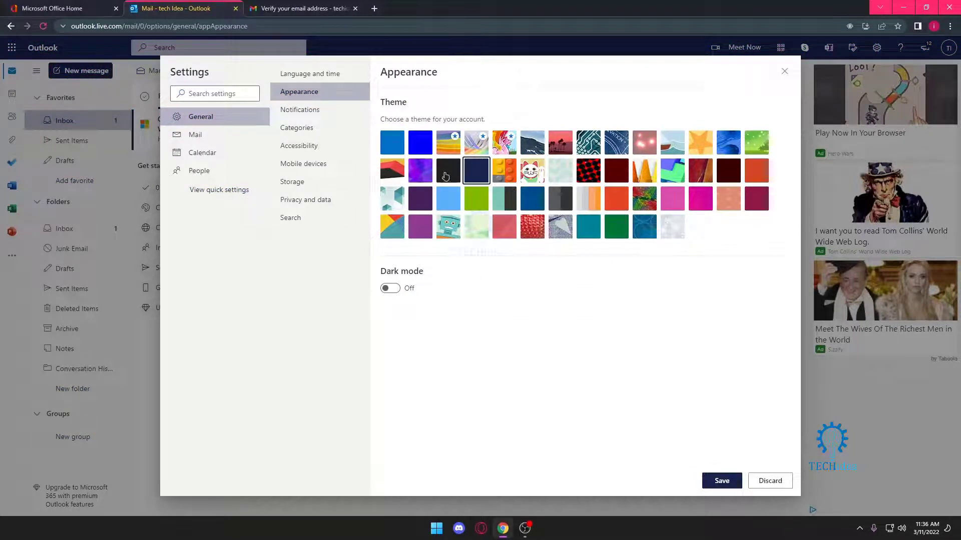
{"action": "left_click", "coordinate": [445, 176]}
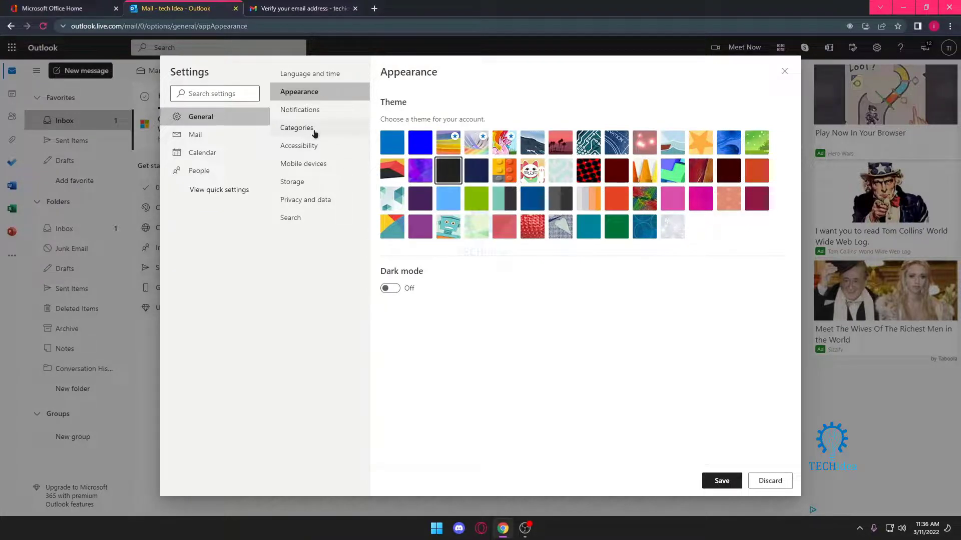
{"action": "left_click", "coordinate": [709, 478]}
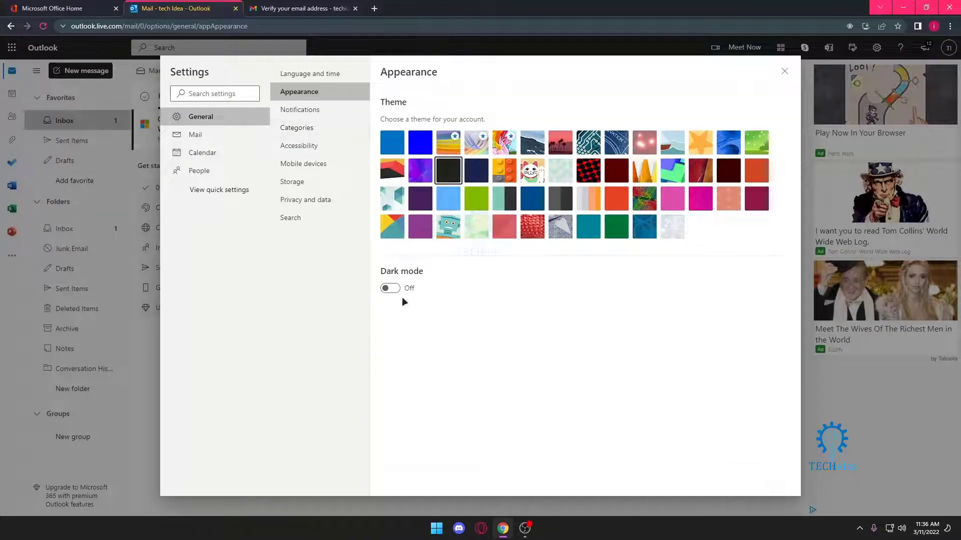
Turn Dark mode on, save it, and close Settings
{"action": "left_click", "coordinate": [389, 289]}
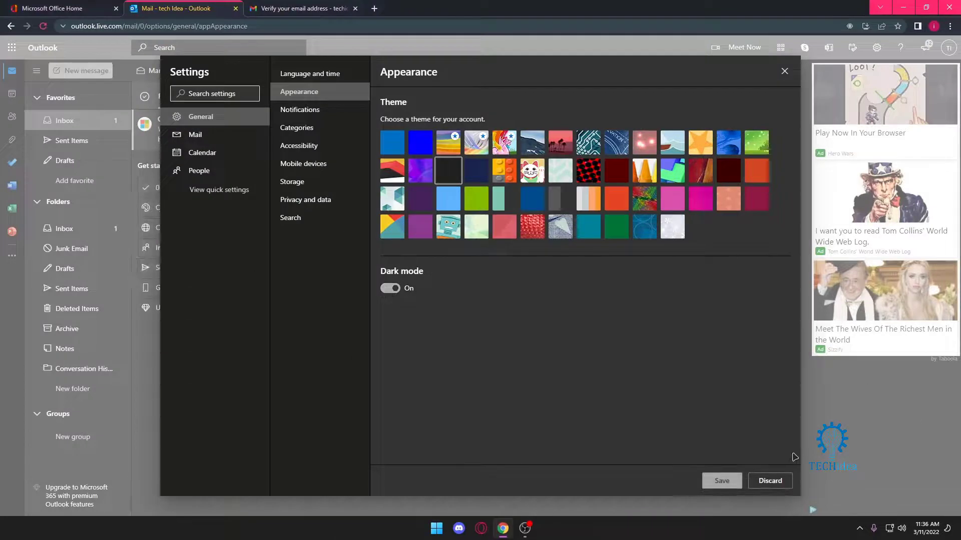
{"action": "left_click", "coordinate": [738, 481]}
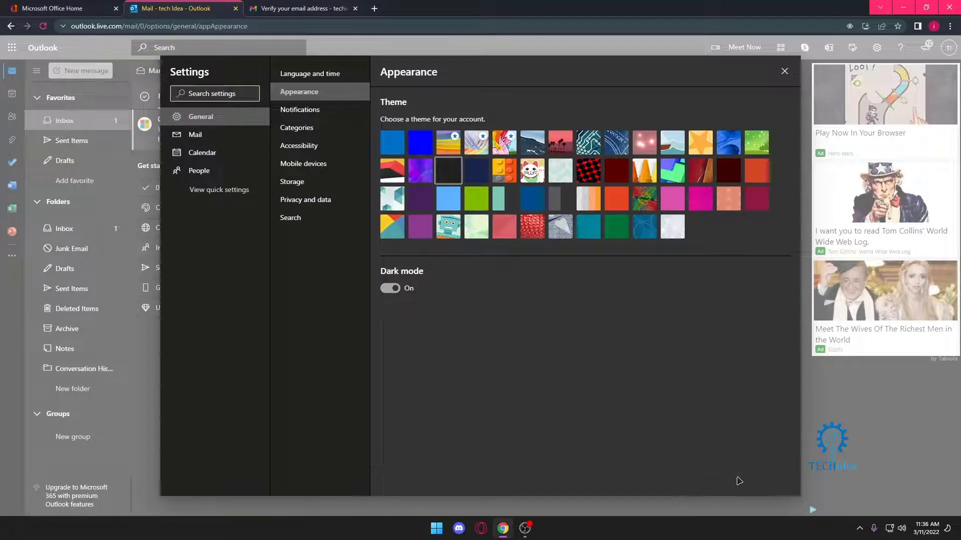
{"action": "left_click", "coordinate": [785, 72]}
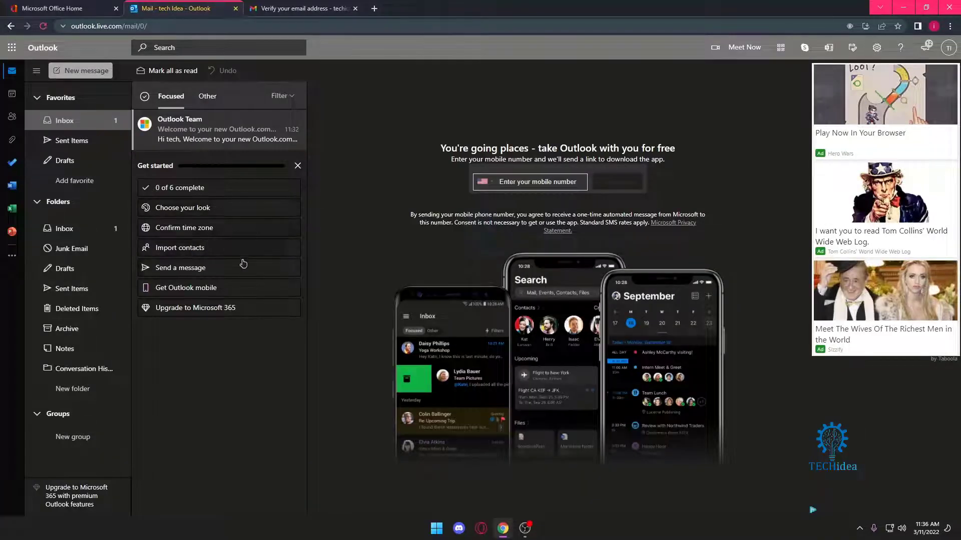
Start Import contacts from Get started, dismiss its CSV upload dialog, and return to Mail
{"action": "left_click", "coordinate": [209, 248]}
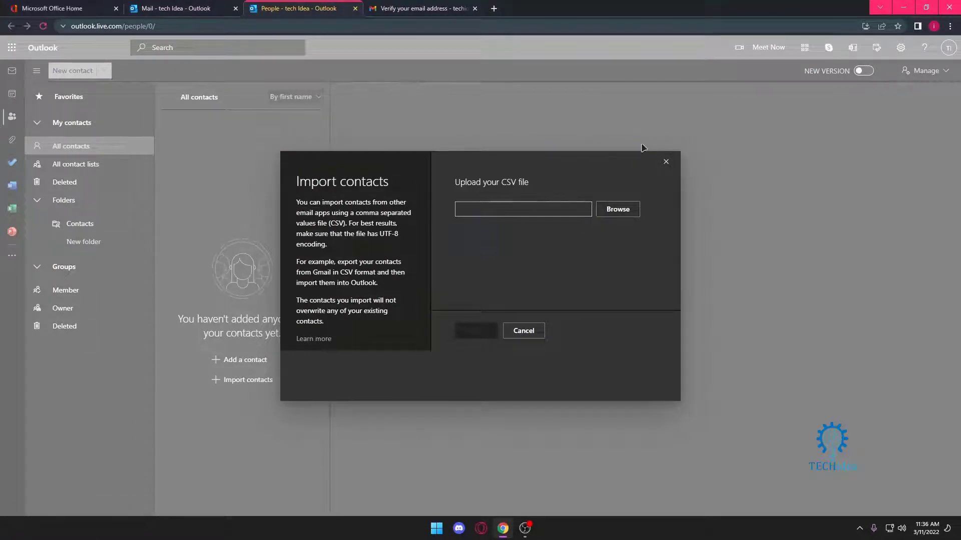
{"action": "left_click", "coordinate": [666, 162]}
{"action": "left_click", "coordinate": [183, 13]}
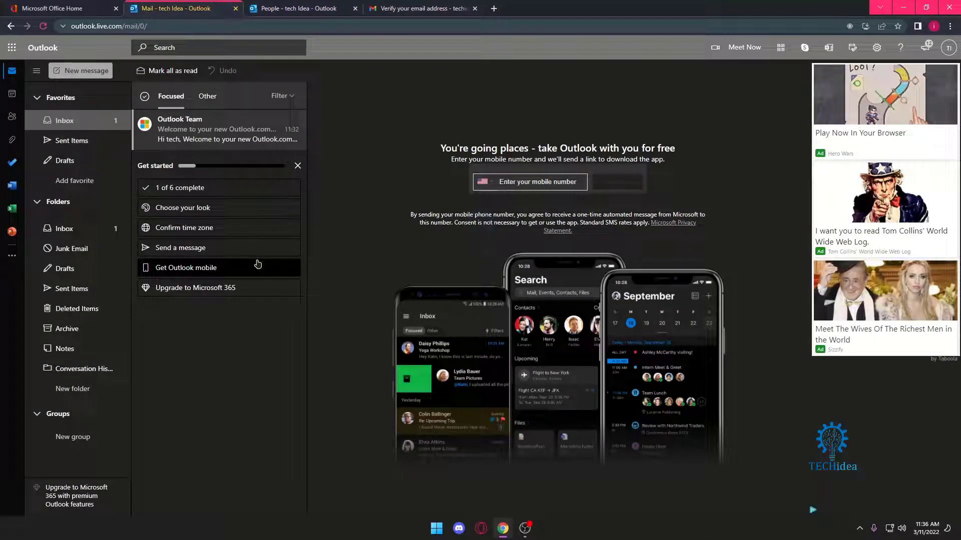
Start the prefilled message announcing the new email address from the Get started list
{"action": "left_click", "coordinate": [220, 247]}
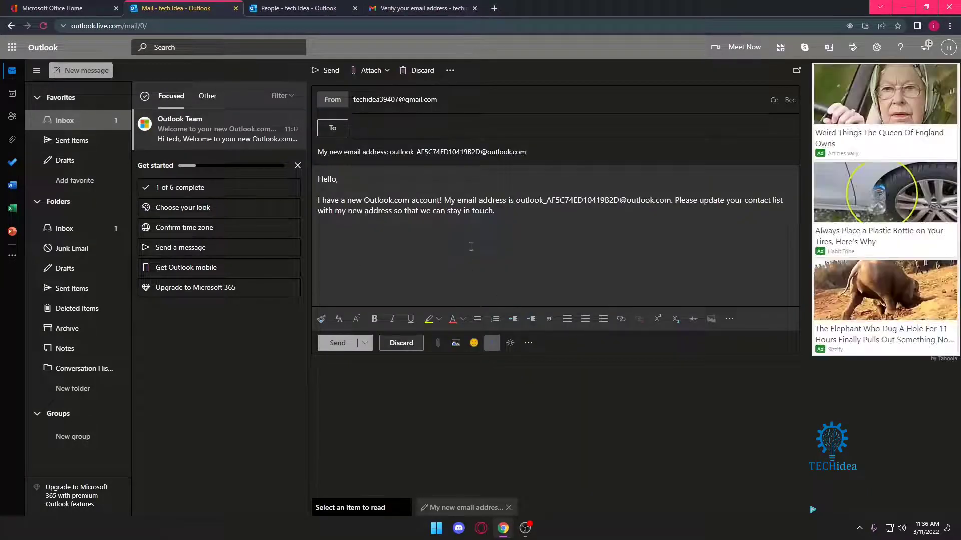